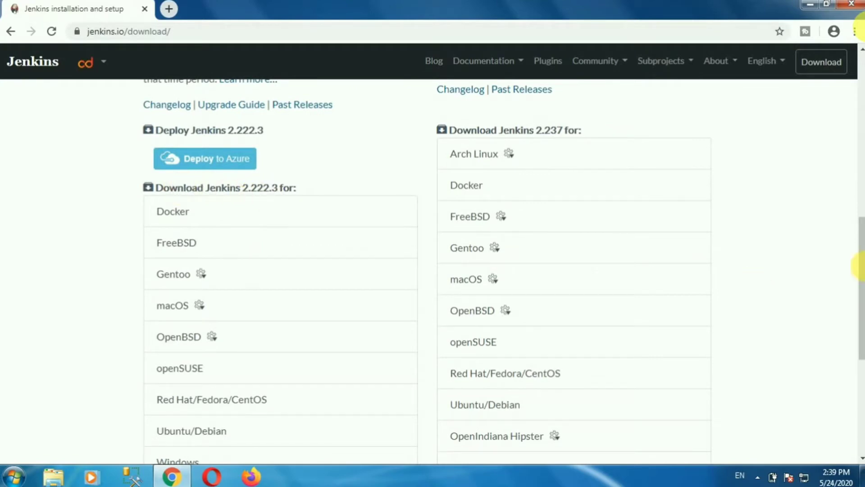
Scroll the jenkins.io download page and start the Windows installer download for Jenkins 2.222.3.
left_click_drag(861, 268, 861, 288)
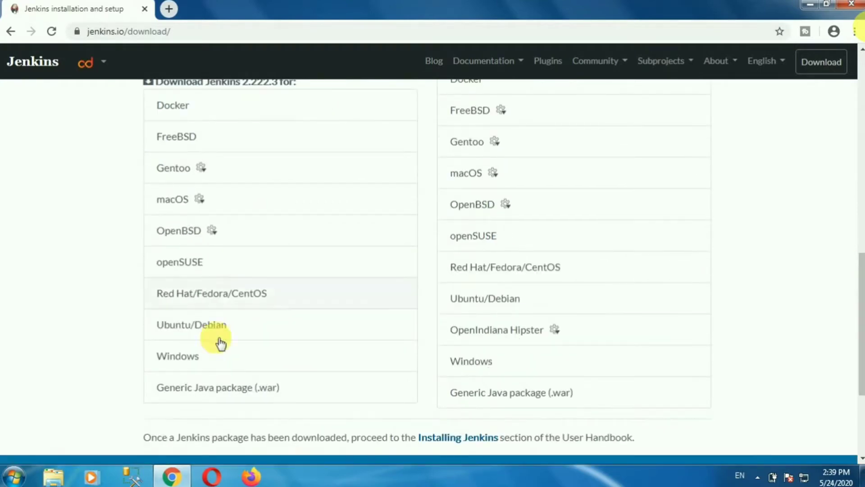
left_click(173, 358)
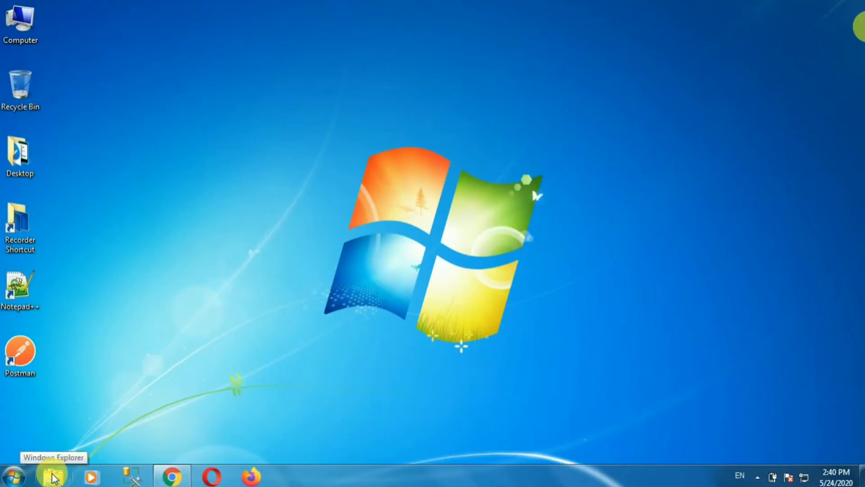
Extract the jenkins-2.222.1 zip in Downloads to its own folder, overwriting all files, and open it.
left_click(53, 477)
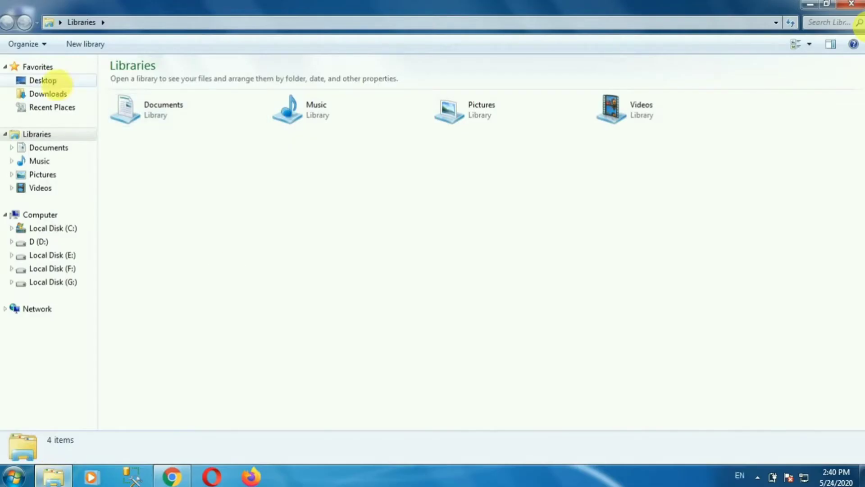
left_click(53, 96)
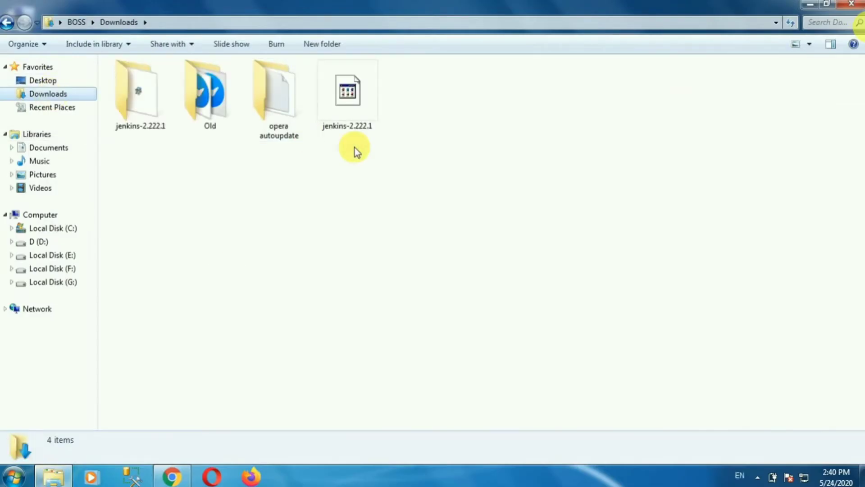
left_click(352, 115)
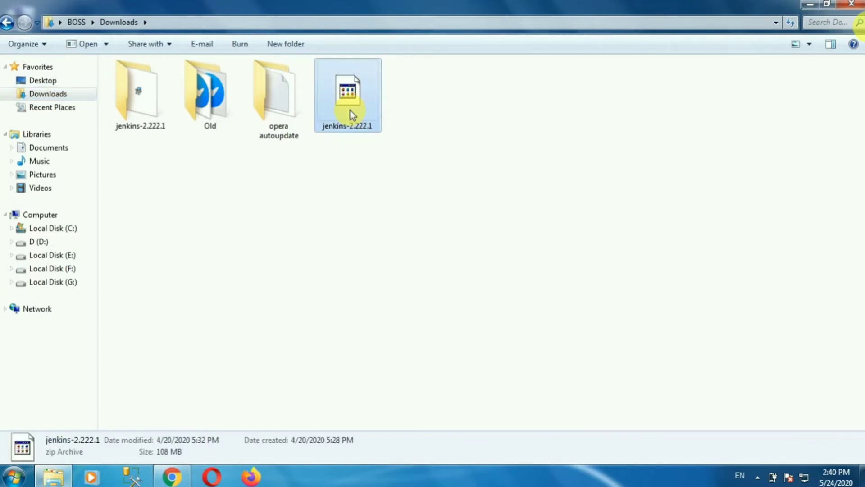
right_click(352, 115)
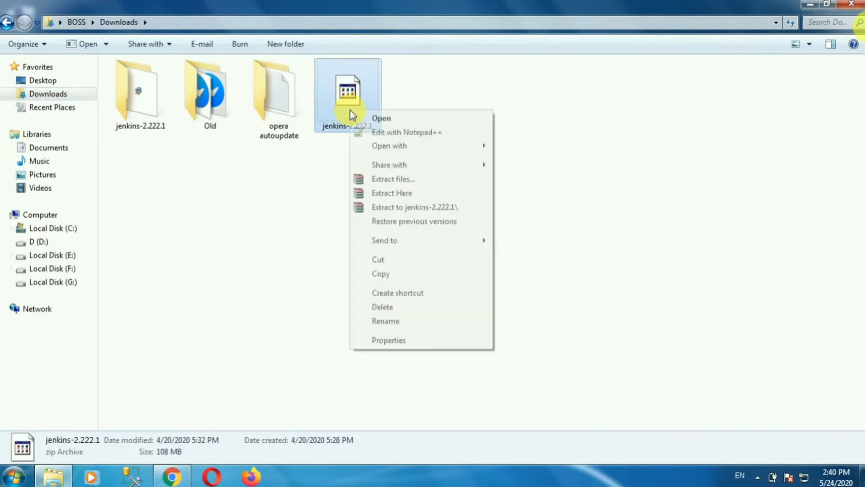
left_click(404, 206)
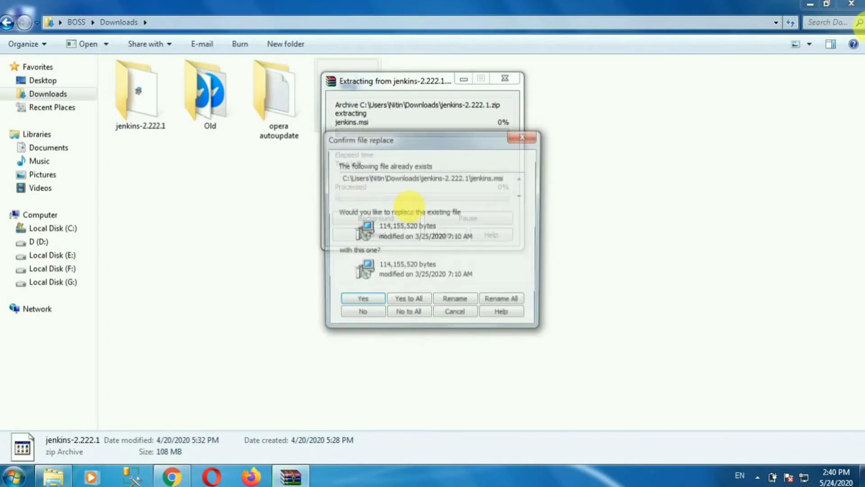
left_click(396, 302)
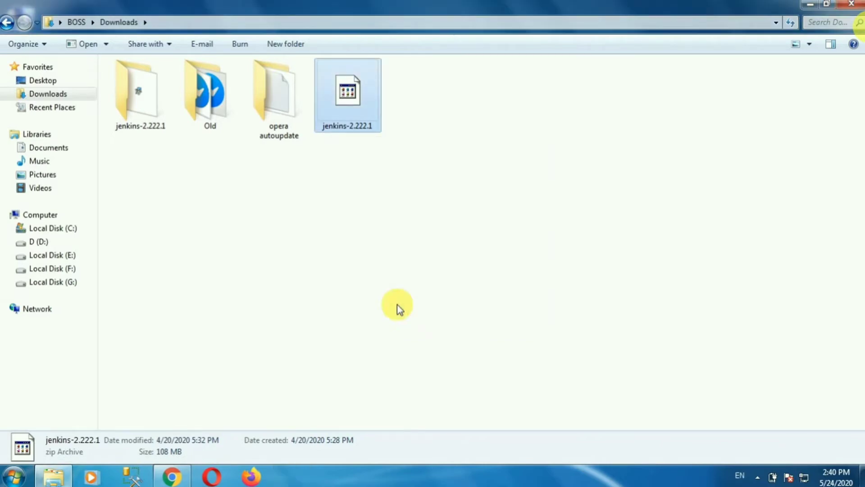
left_click(153, 127)
double_click(154, 128)
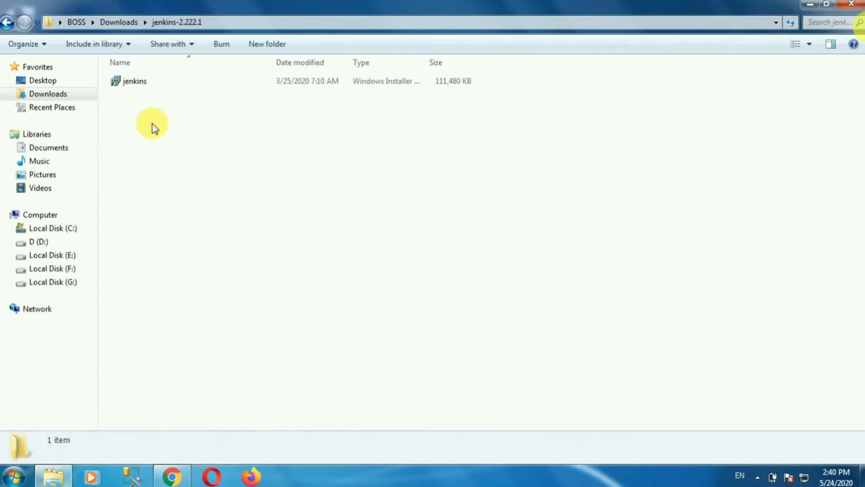
Run jenkins.msi and install Jenkins 2.222.1 into the default Program Files folder, then finish setup.
double_click(150, 83)
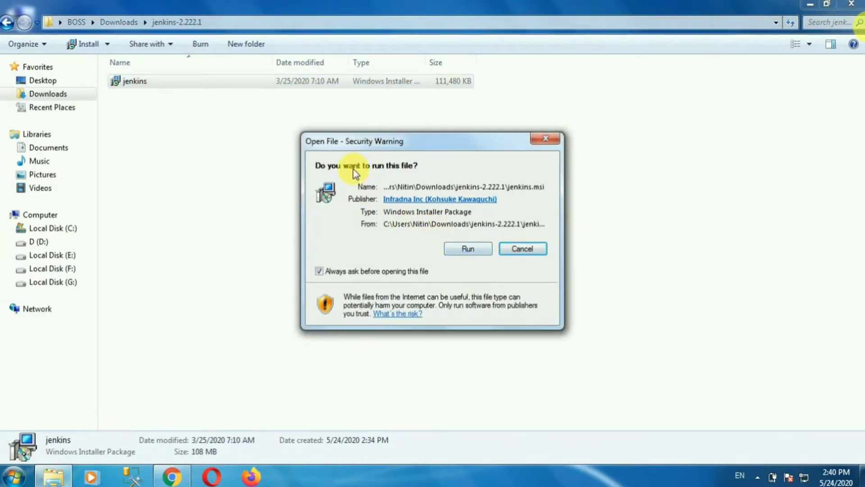
left_click(467, 252)
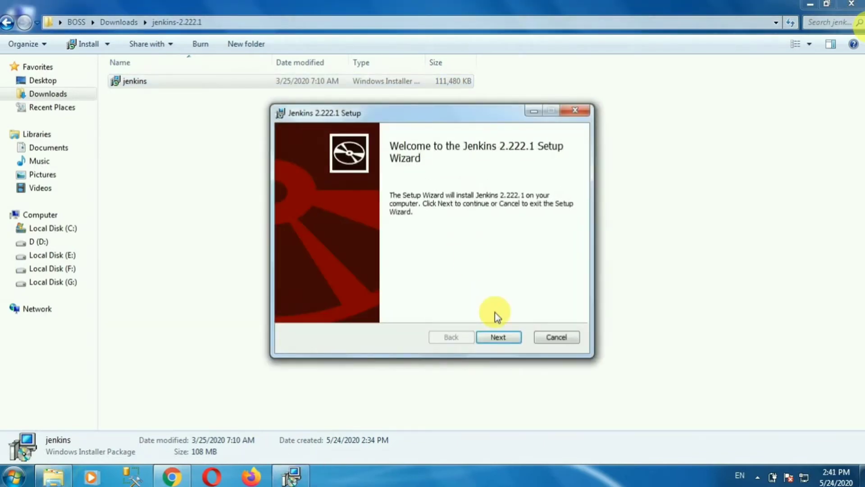
left_click(497, 338)
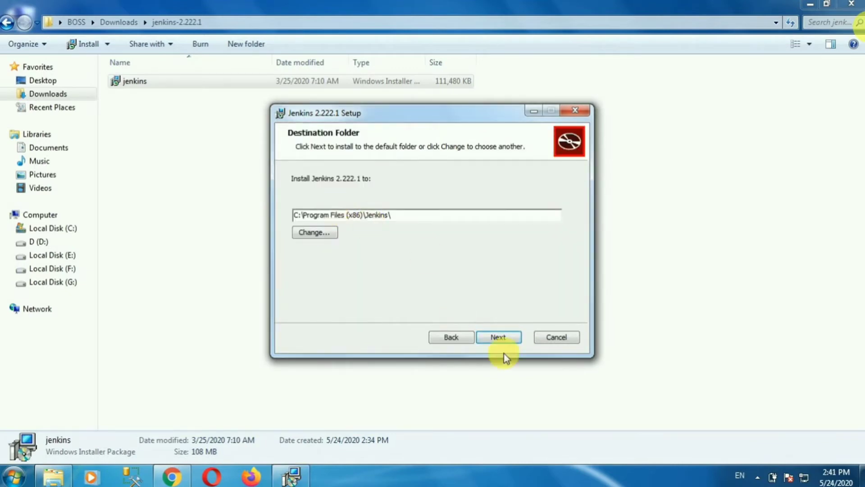
left_click(504, 341)
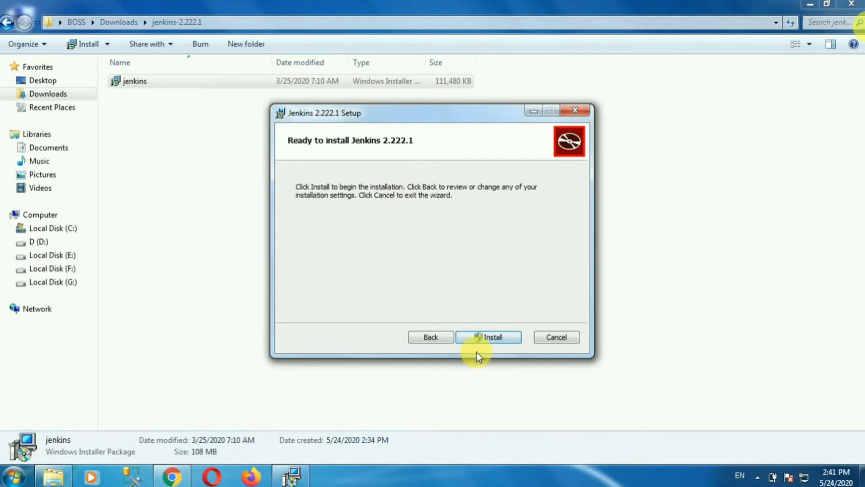
left_click(485, 342)
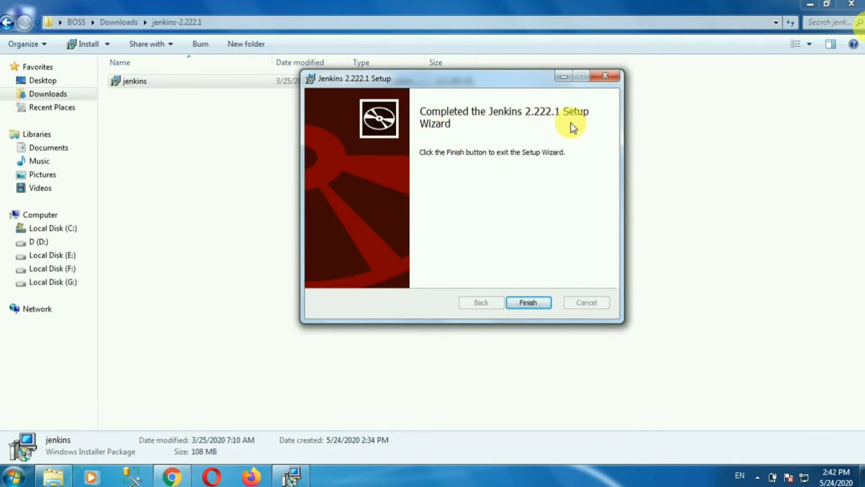
left_click(529, 303)
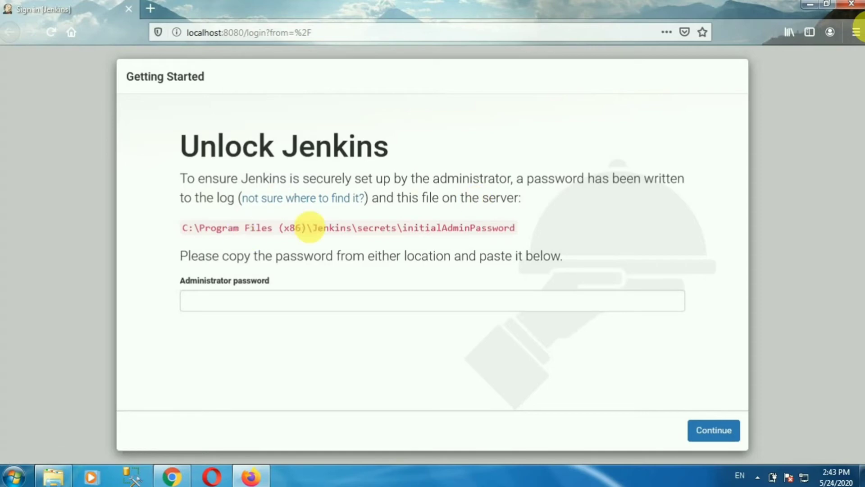
Copy the initialAdminPassword file path shown on the Unlock Jenkins page.
double_click(323, 236)
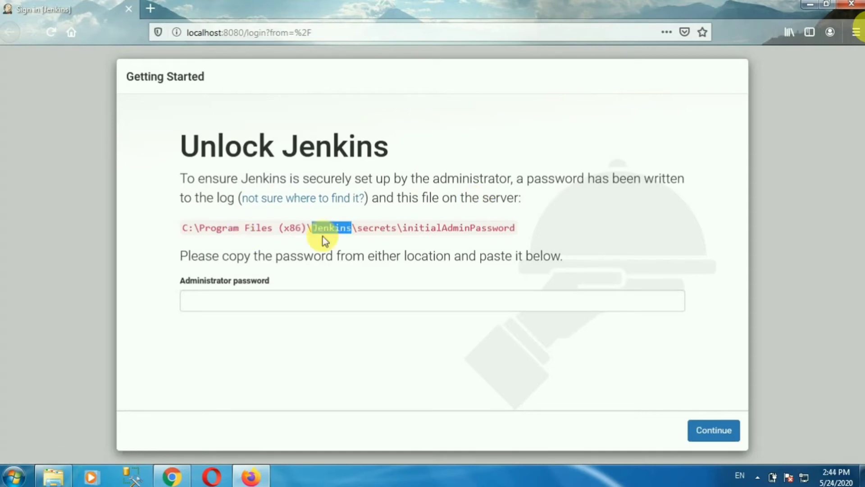
triple_click(234, 232)
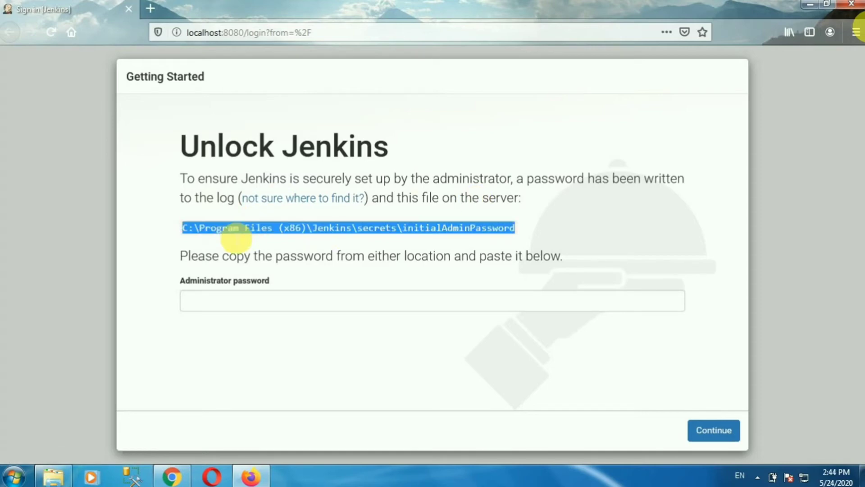
right_click(232, 234)
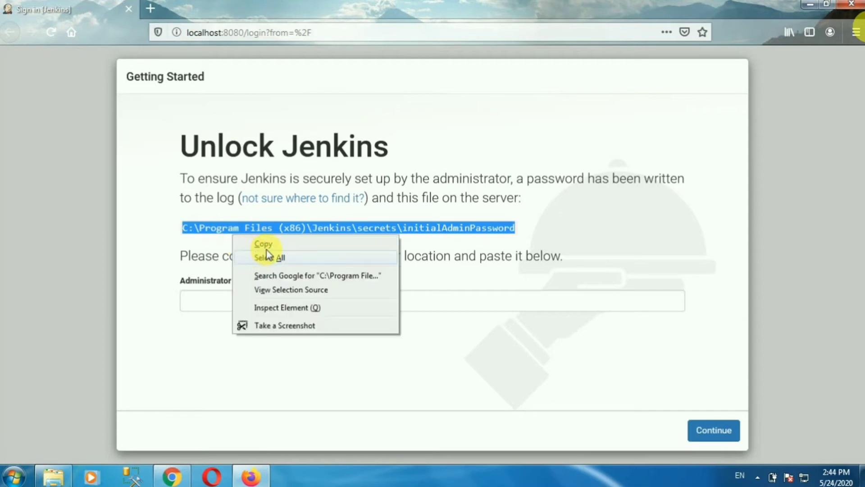
left_click(269, 245)
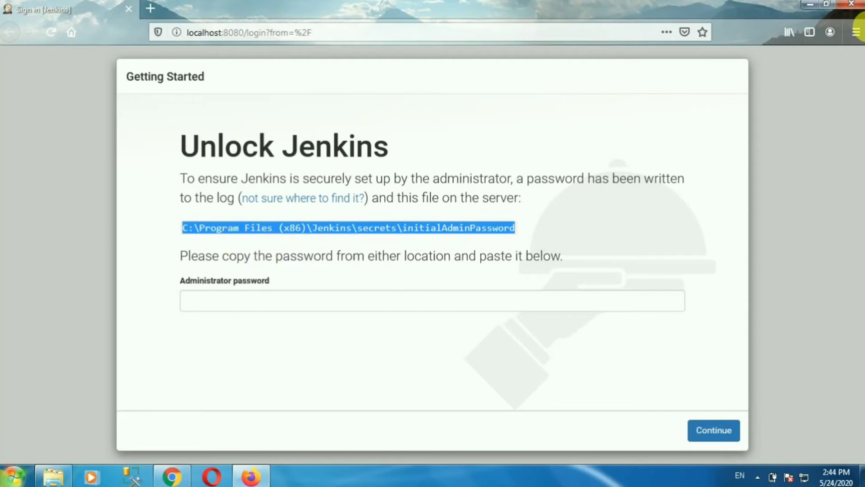
left_click(14, 476)
Open the pasted initialAdminPassword path in Notepad, select the password, and minimize Notepad.
key("ctrl+v")
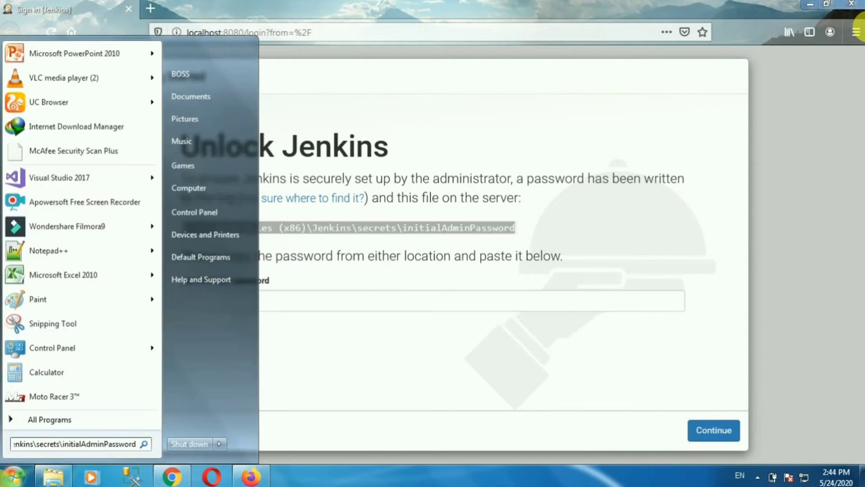
key("Return")
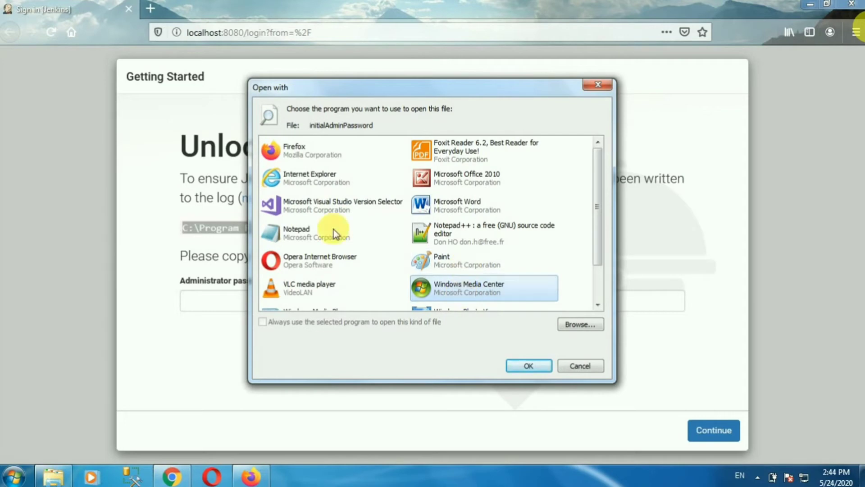
left_click(308, 235)
double_click(307, 236)
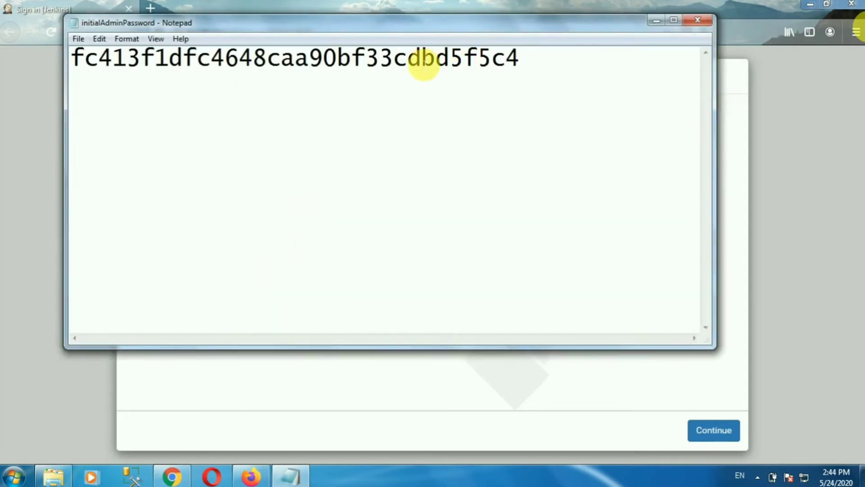
double_click(424, 66)
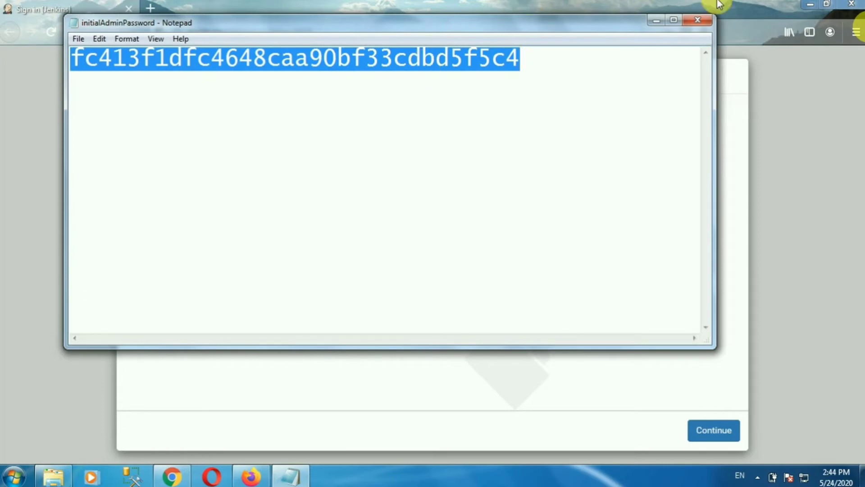
left_click(656, 20)
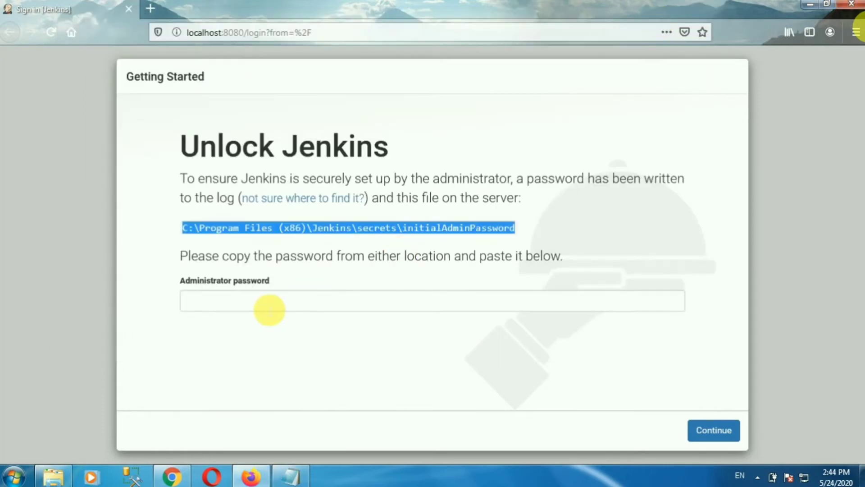
Paste the admin password into the Administrator password field, continue, and decline Firefox's save-password offer.
left_click(269, 309)
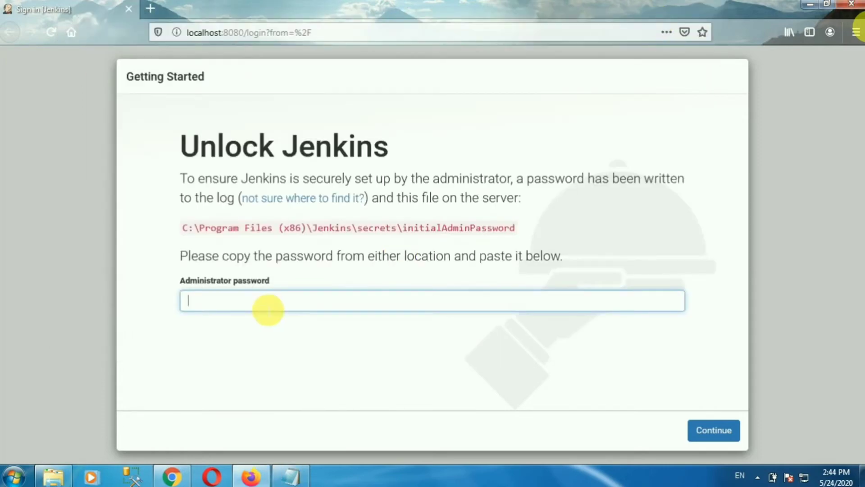
key("ctrl+v")
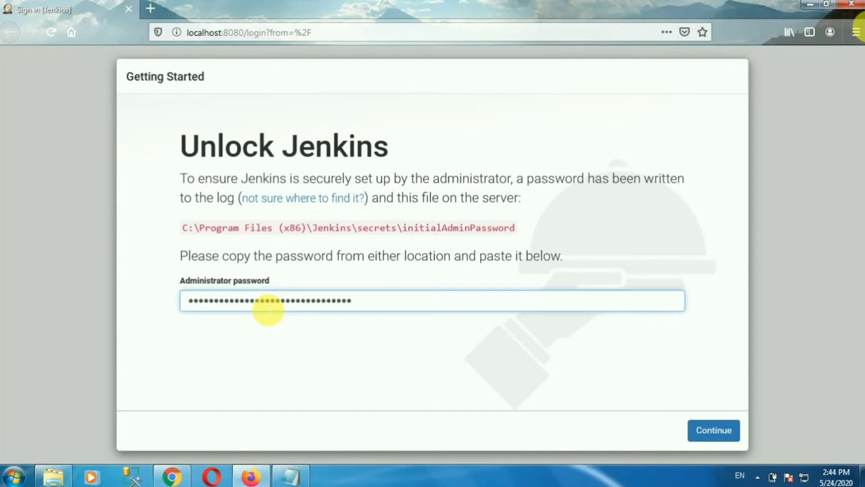
left_click(717, 428)
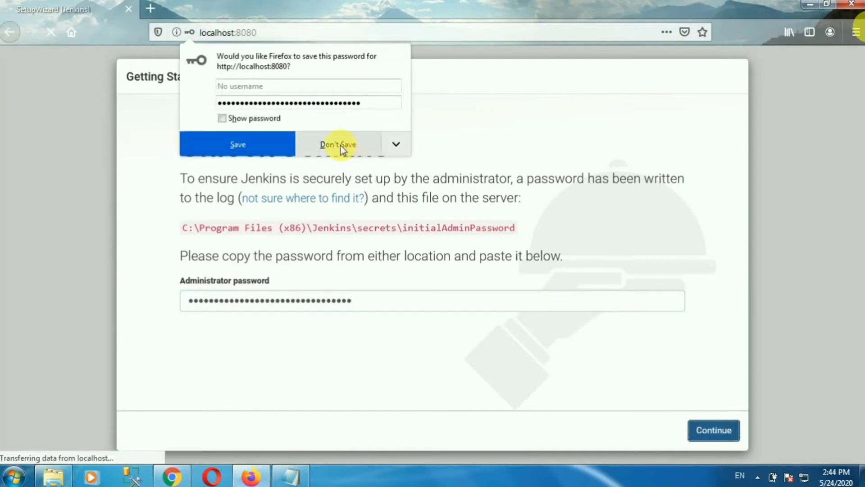
left_click(338, 144)
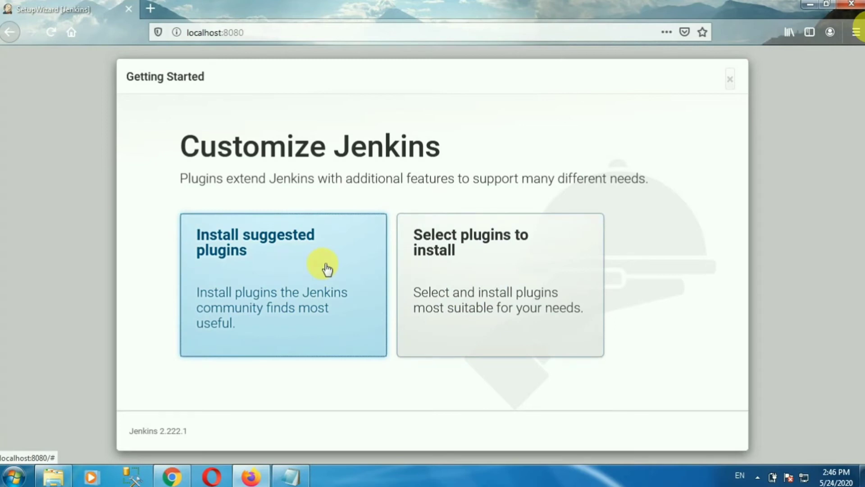
Choose Install suggested plugins and let the plugin installation complete.
left_click(309, 240)
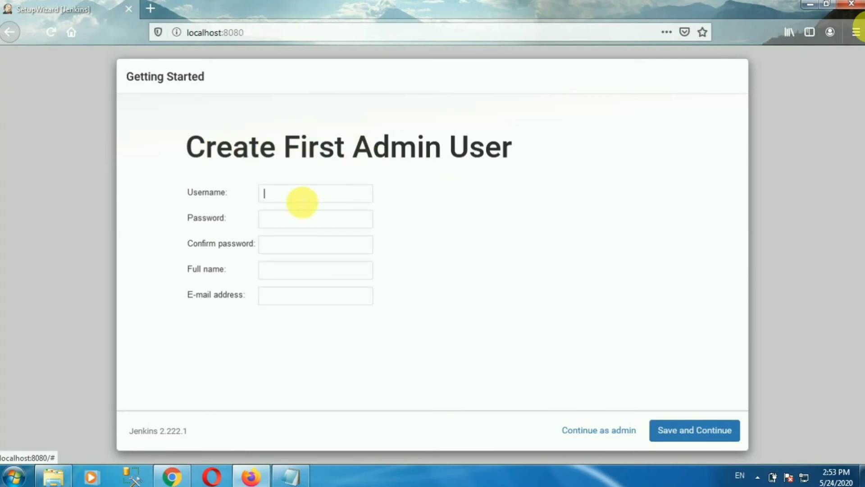
Enter the admin account's username in the Username field of the Create First Admin User form.
type("easyitforall")
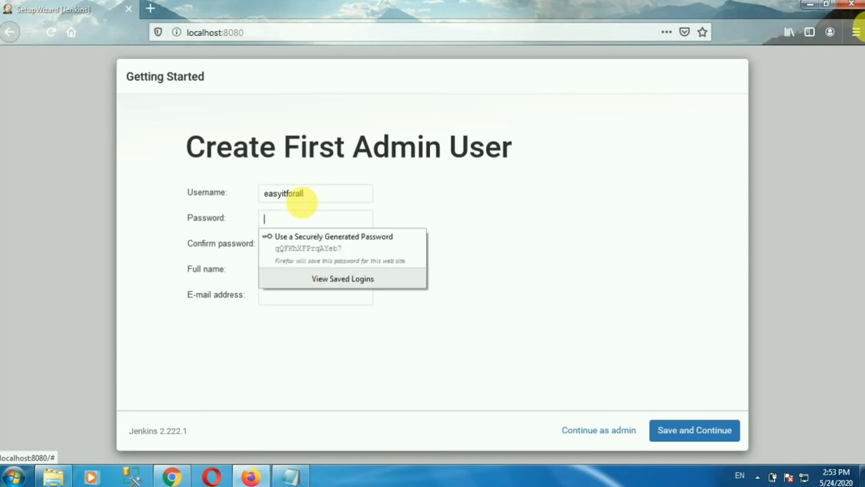
type("easyitf")
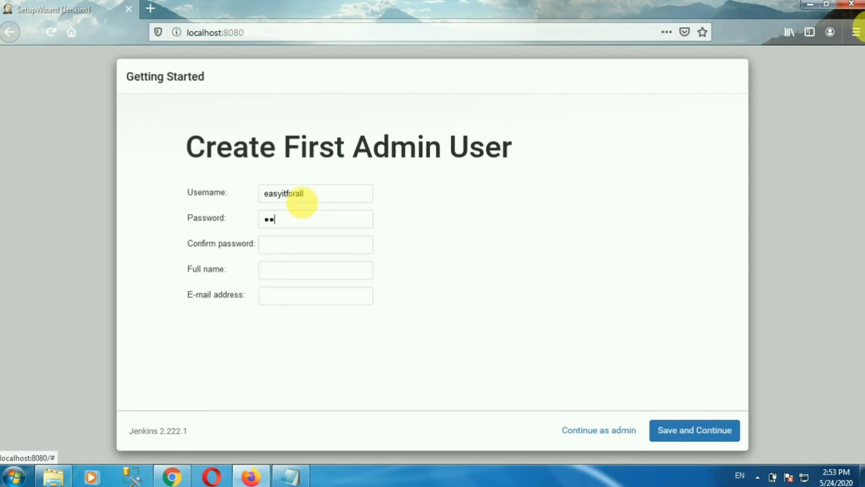
type("o")
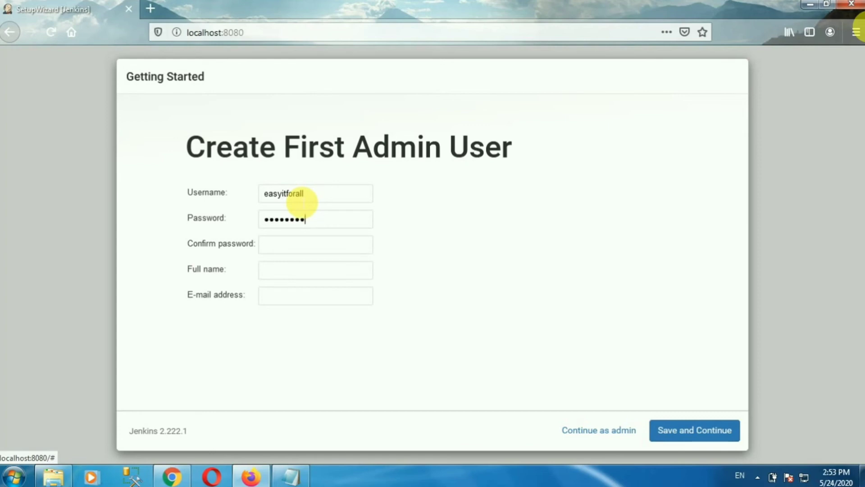